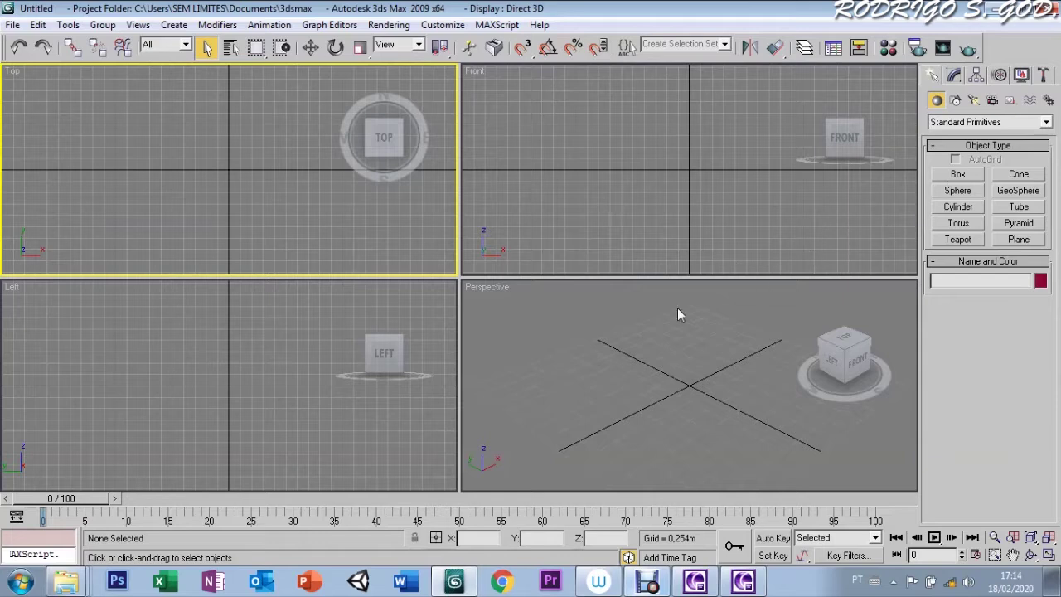
Draw a thin, upright pink box (Box01) as a wall in the Perspective viewport
left_click(958, 174)
left_click_drag(507, 391, 703, 323)
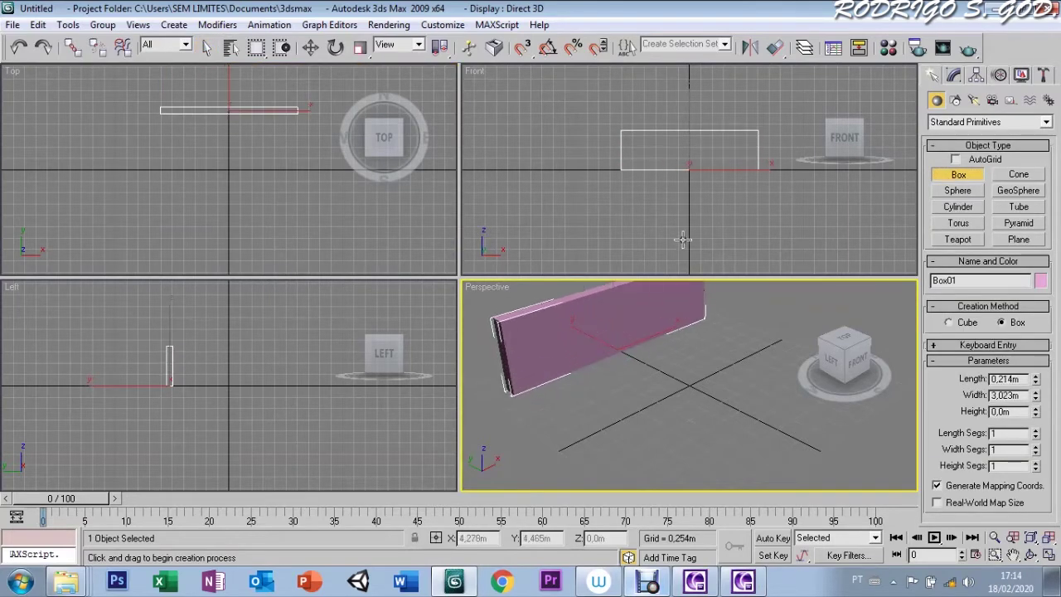
left_click(957, 190)
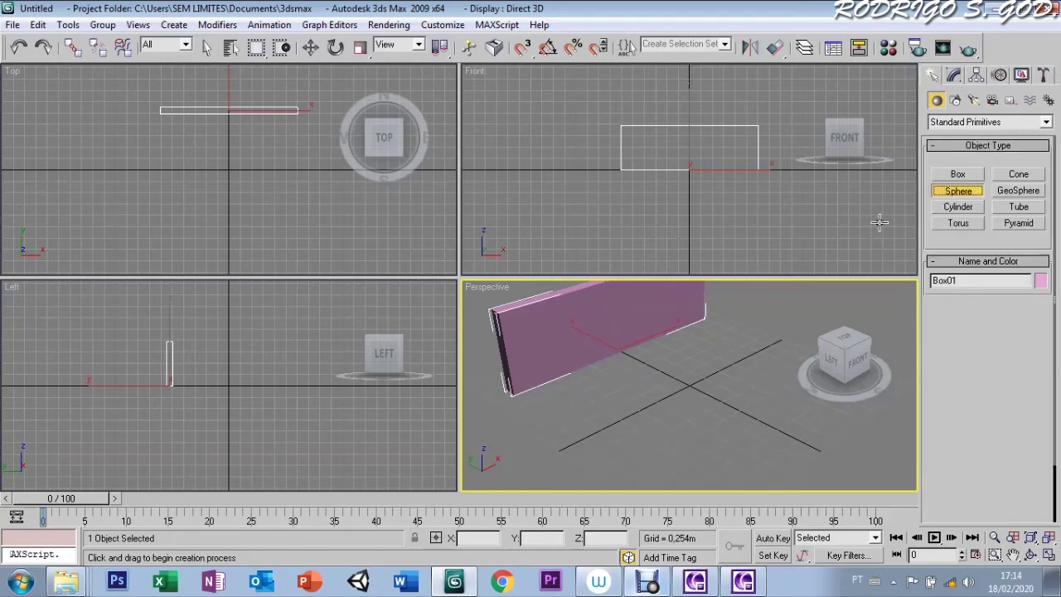
Create a teal sphere of radius 0.409m, raise it to Z 0.317m and move it behind the wall
left_click_drag(668, 387, 675, 375)
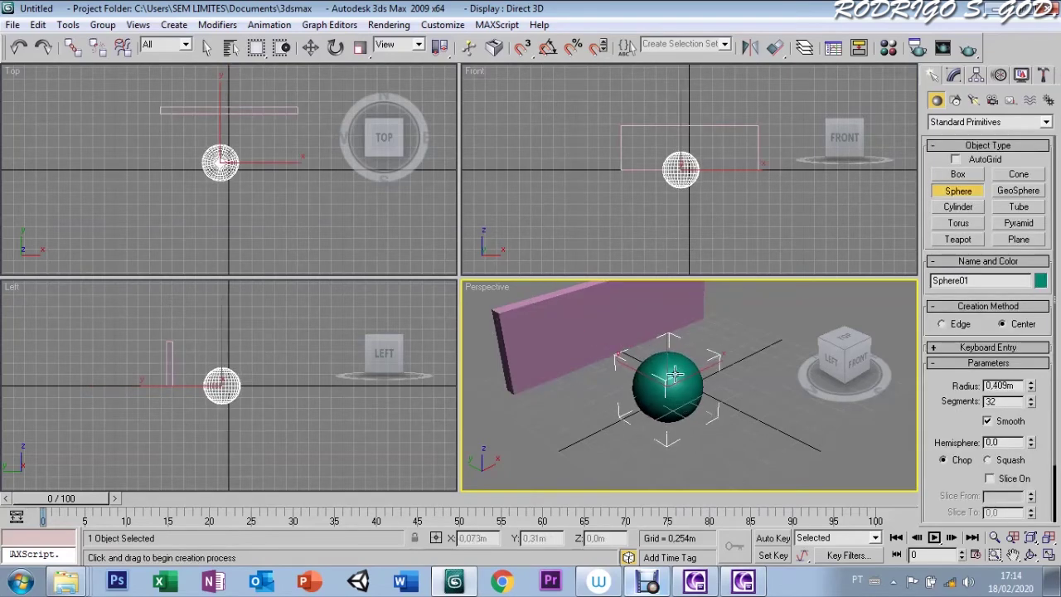
key("w")
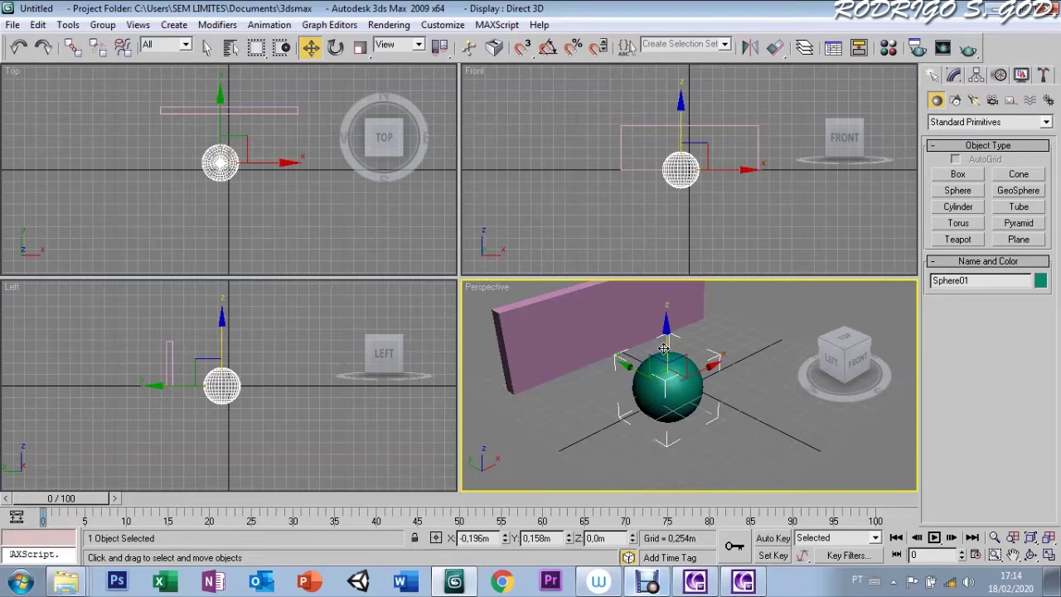
left_click_drag(664, 351, 658, 325)
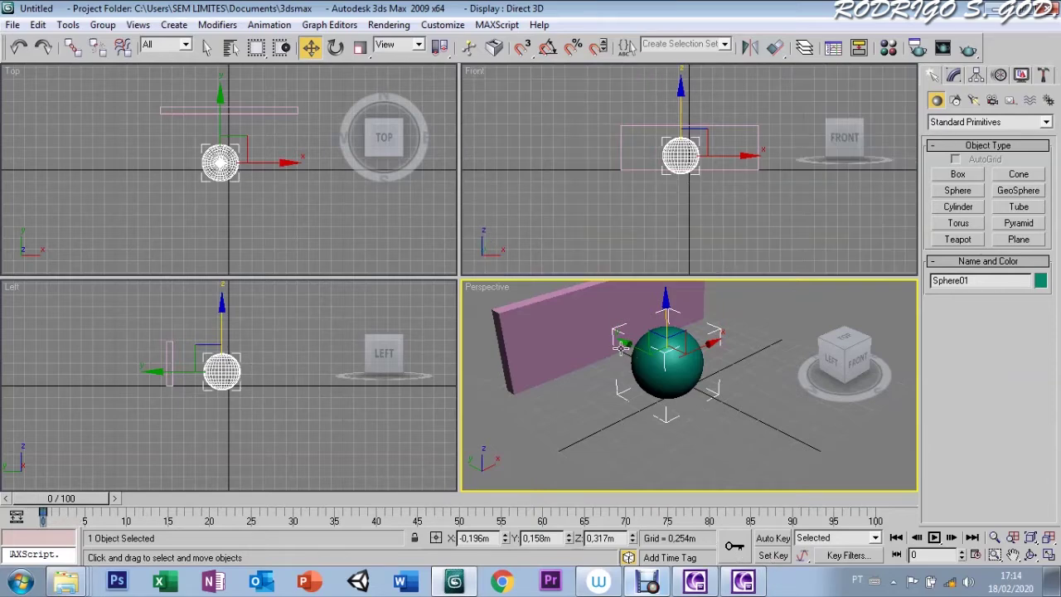
left_click_drag(622, 347, 518, 317)
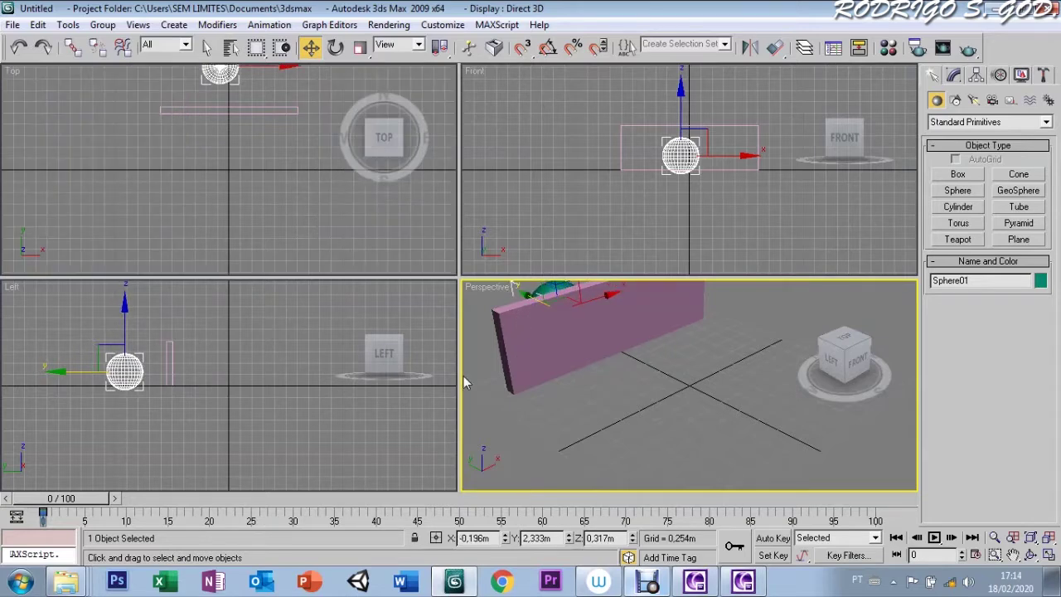
With Auto Key on at frame 100, move the sphere to Y 0.725m so it emerges from the wall
left_click(290, 440)
left_click_drag(77, 501, 864, 500)
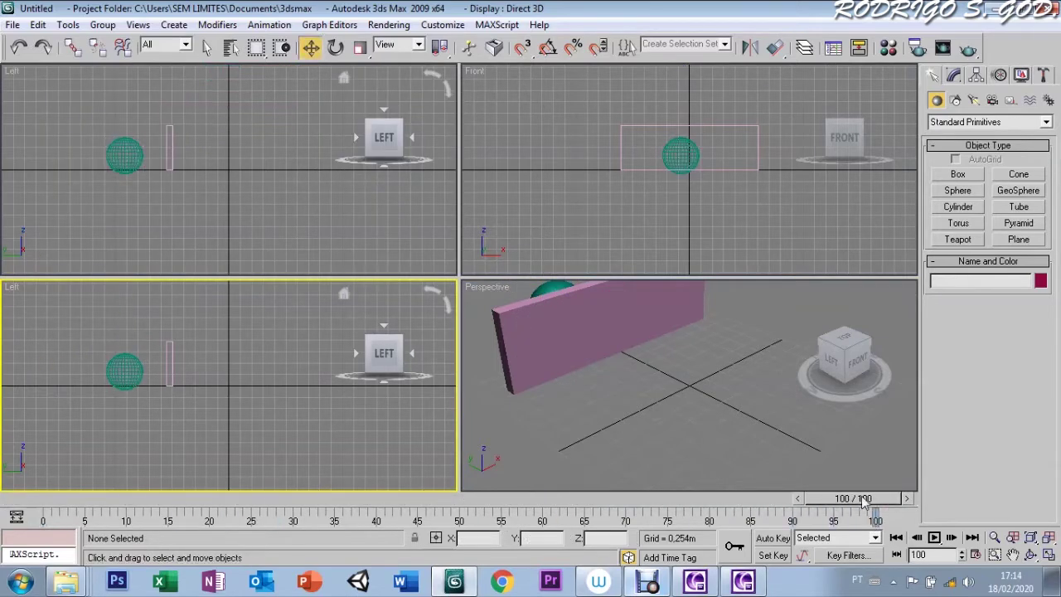
left_click(539, 289)
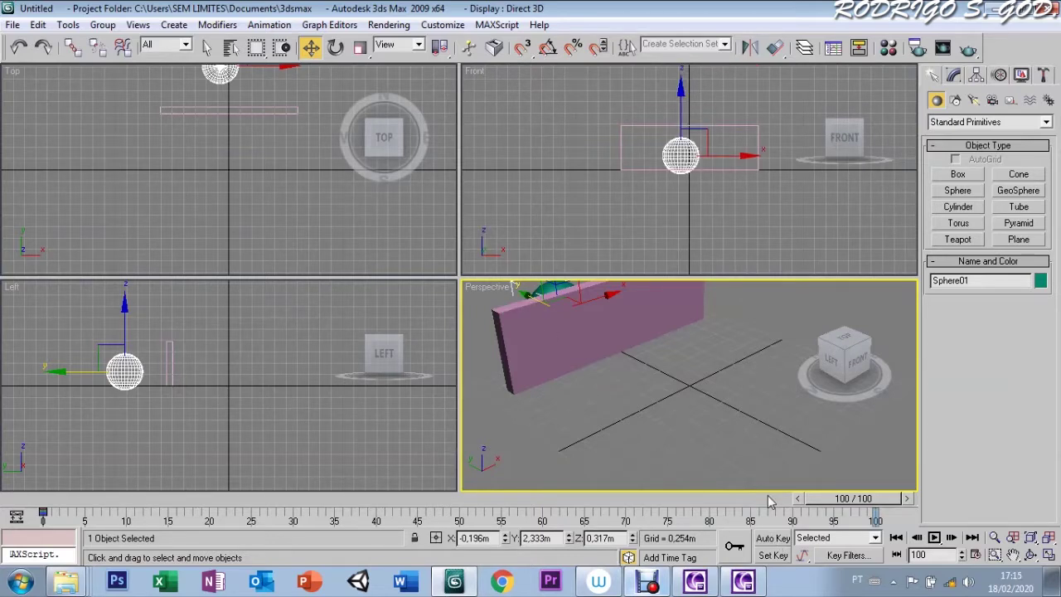
key("n")
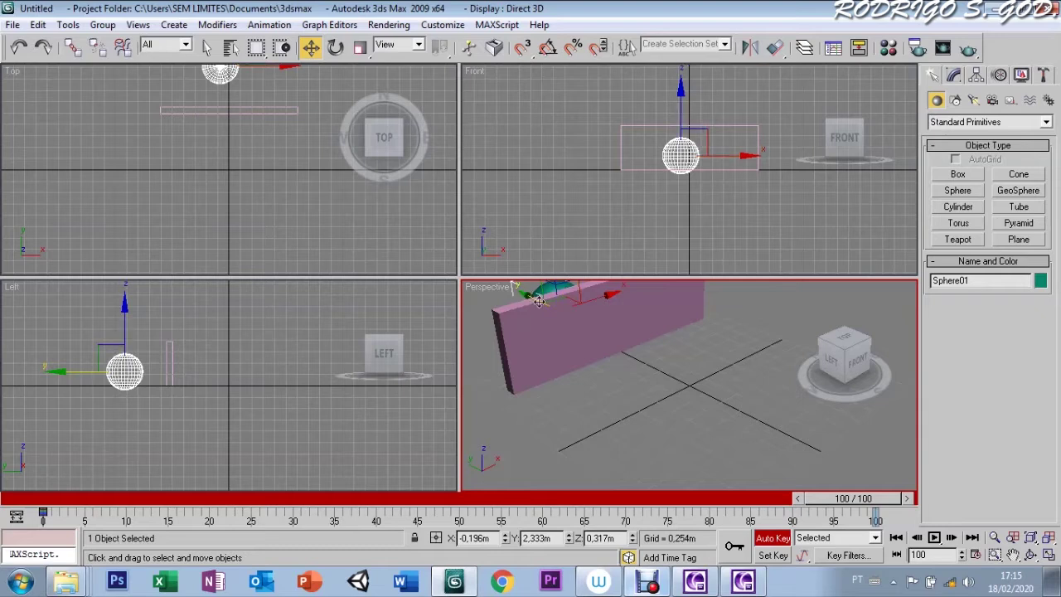
left_click_drag(547, 295, 601, 335)
Scrub back through the timeline to preview the sphere's motion
mouse_move(845, 499)
left_mouse_down()
mouse_move(112, 531)
mouse_move(568, 531)
mouse_move(197, 538)
left_mouse_up()
key("w")
key("period")
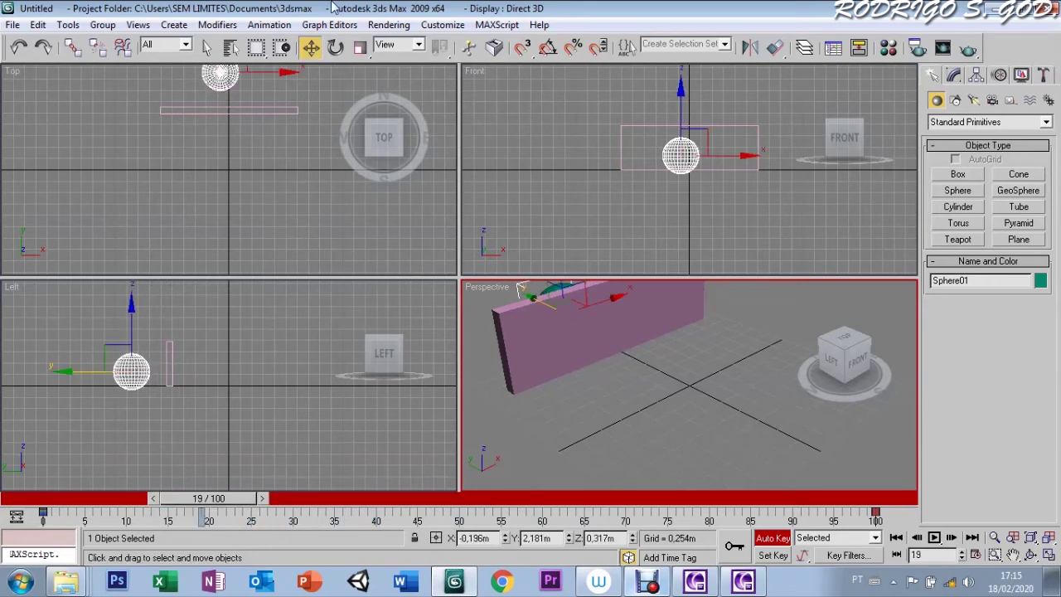
left_click(329, 24)
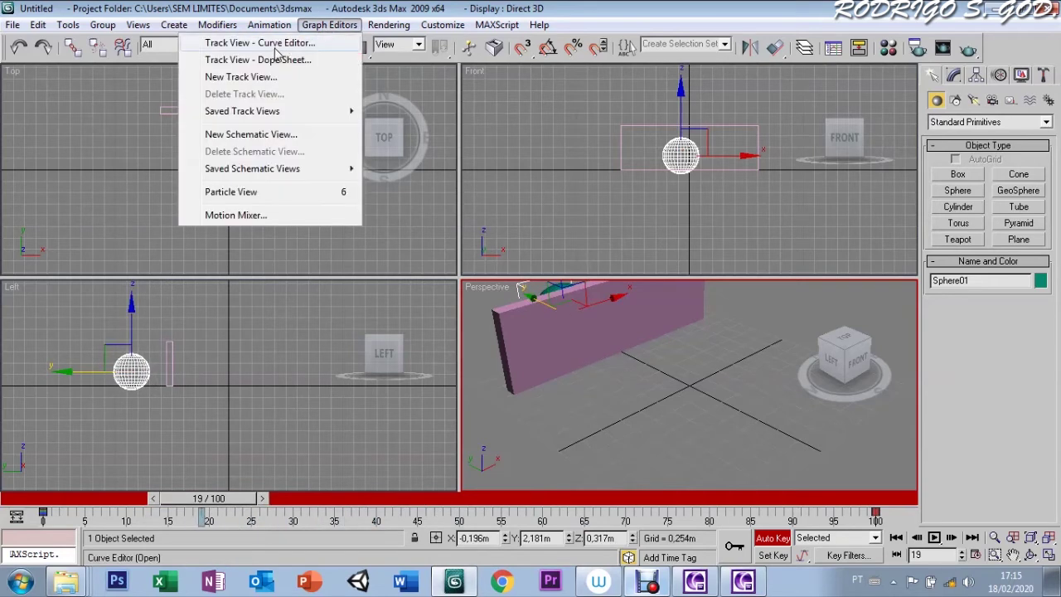
Open the Track View Curve Editor maximized, select Sphere01 and add a Visibility track to it
left_click(274, 47)
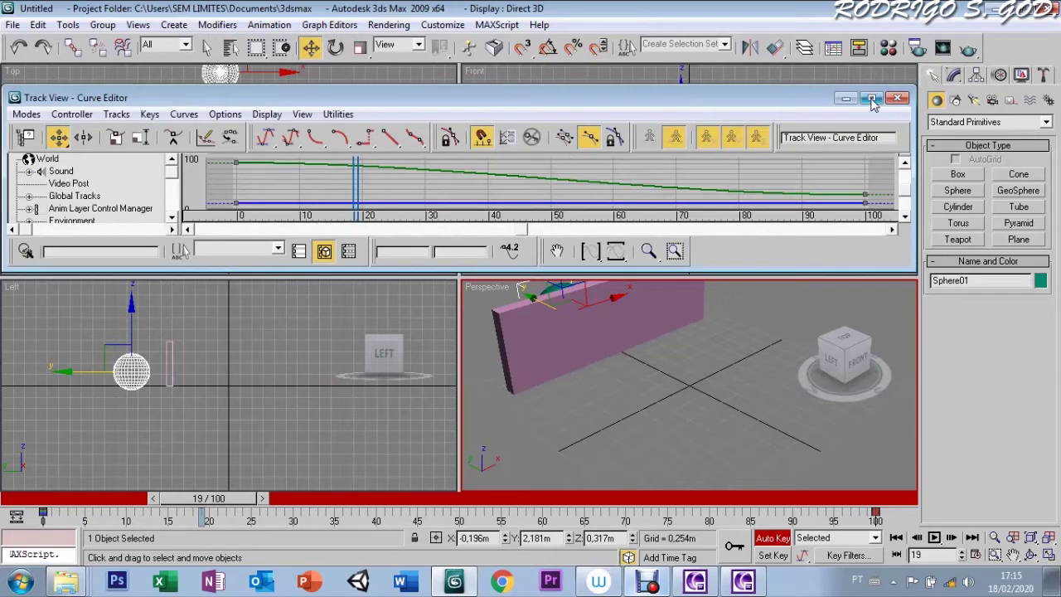
left_click(872, 100)
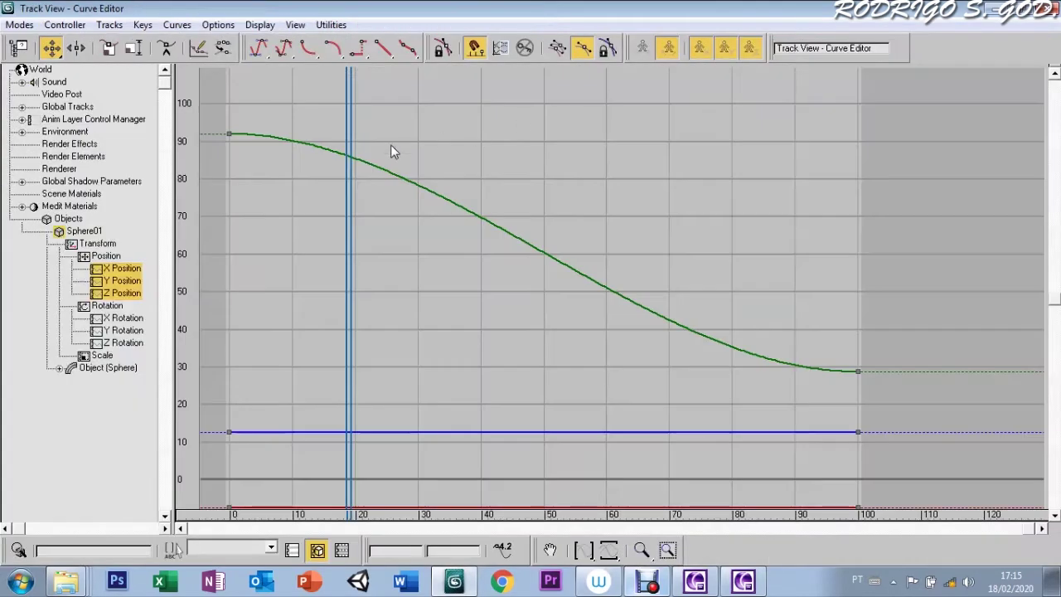
left_click(82, 232)
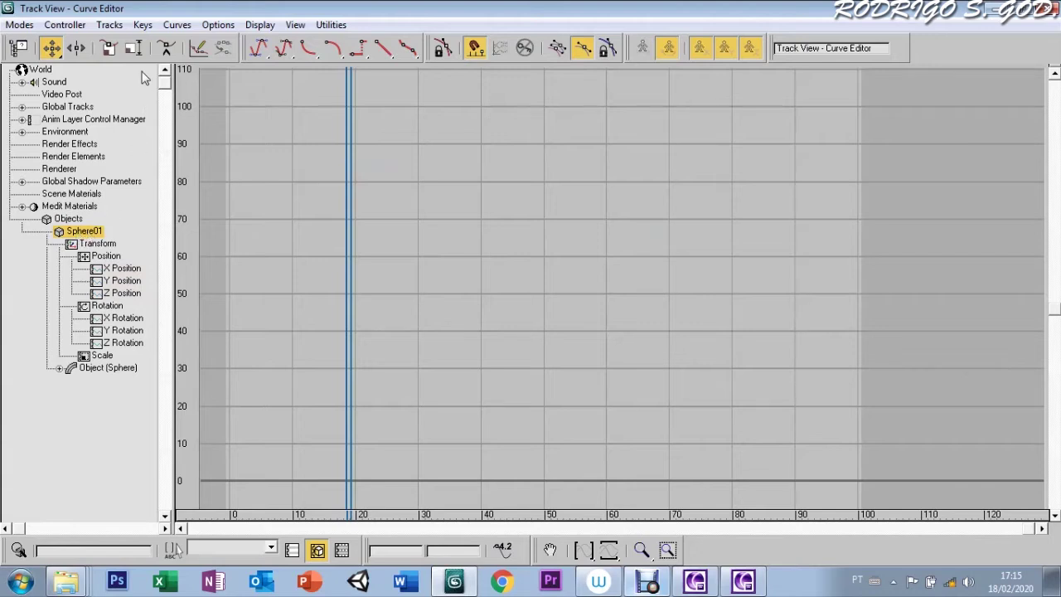
left_click(109, 25)
mouse_move(56, 65)
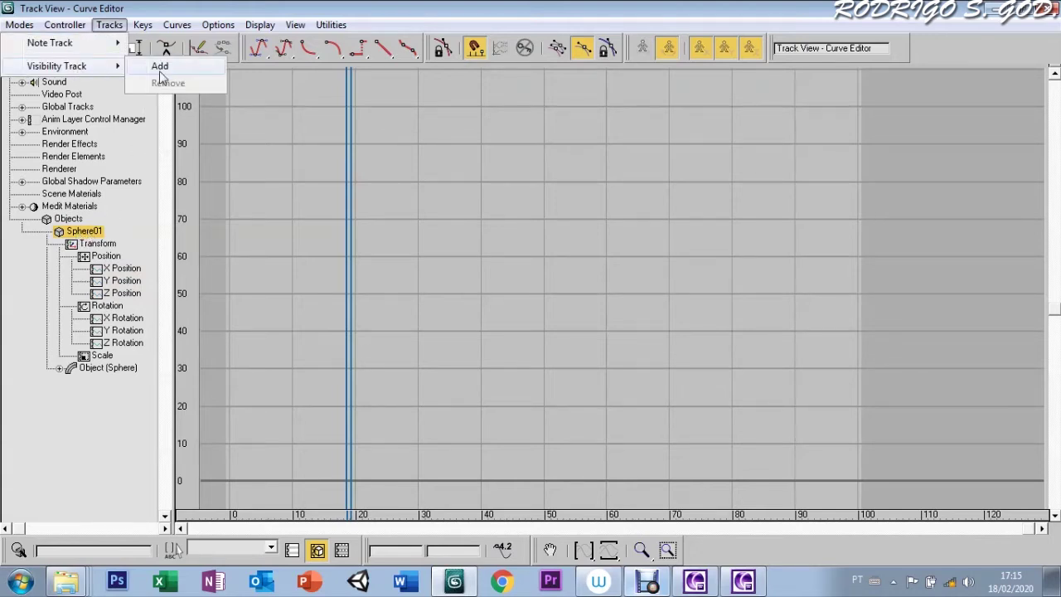
left_click(160, 67)
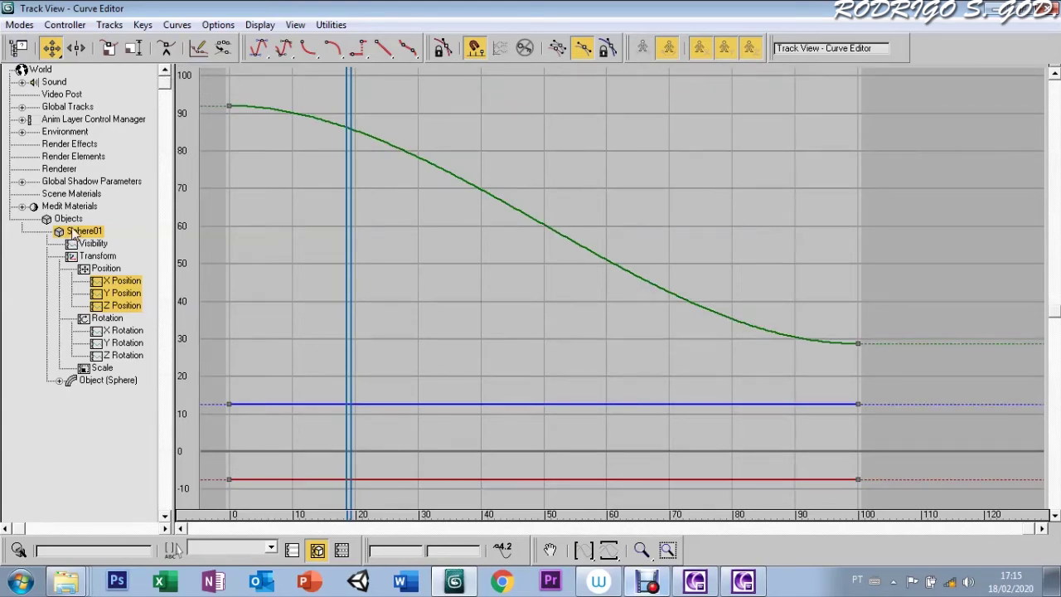
Select Sphere01's Visibility track to display its curve
left_click(109, 25)
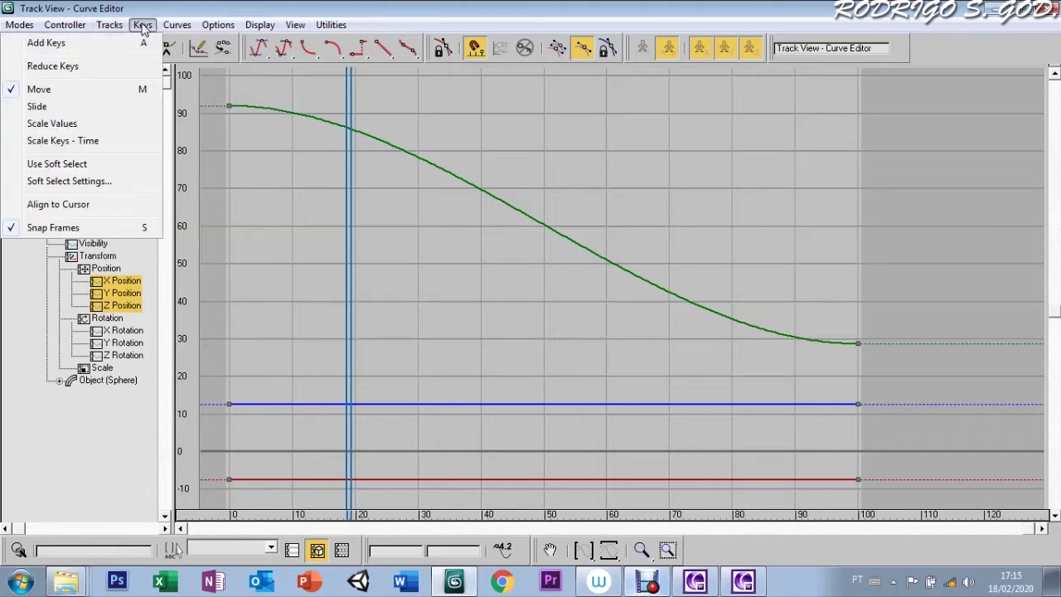
left_click(93, 257)
left_click(73, 245)
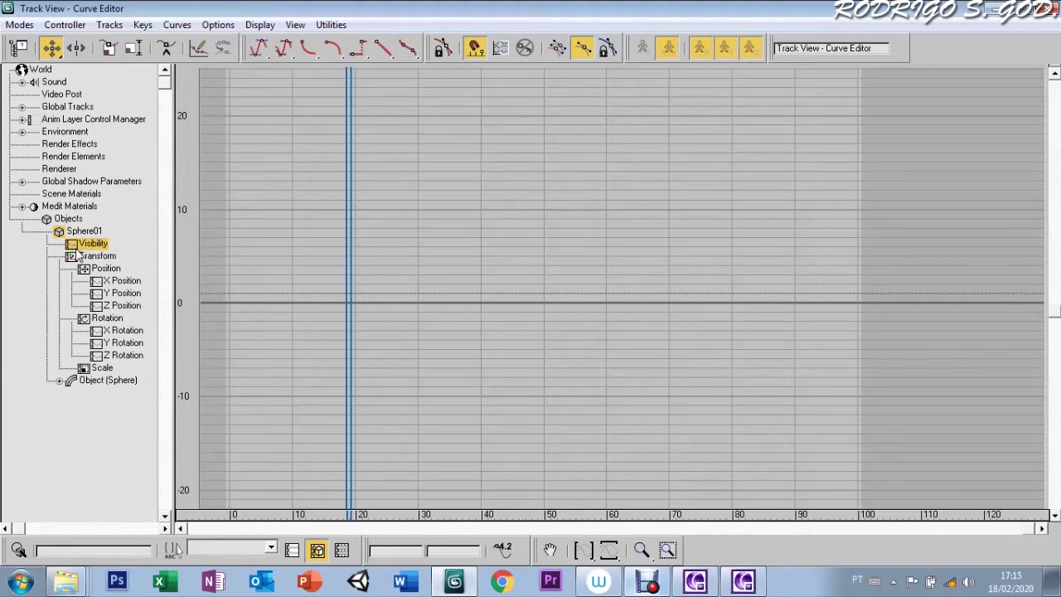
Add keys on the Visibility curve at frames 0, 33, 72 and 100
left_click(143, 27)
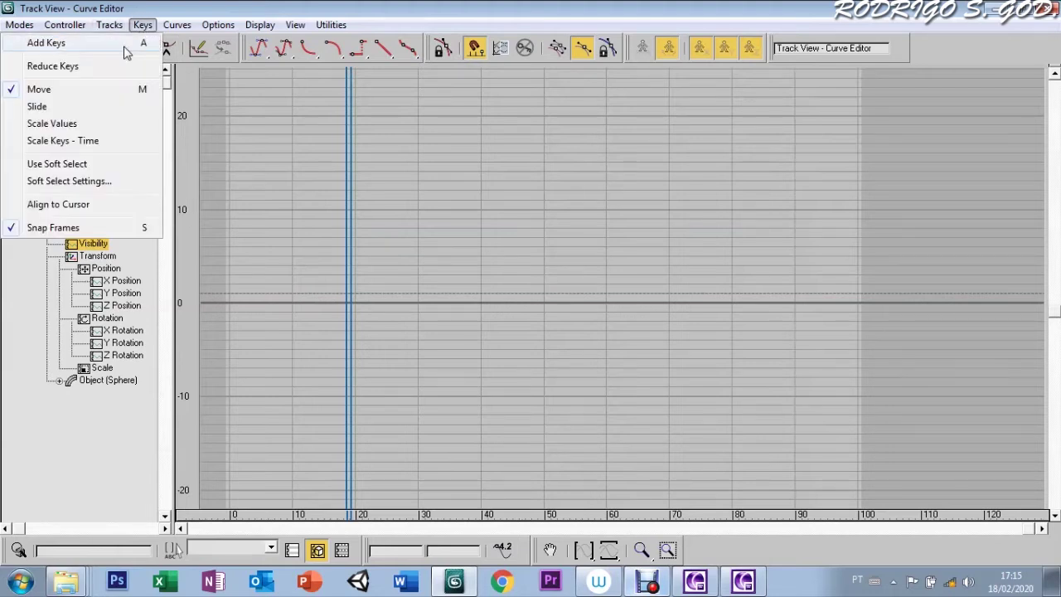
left_click(124, 46)
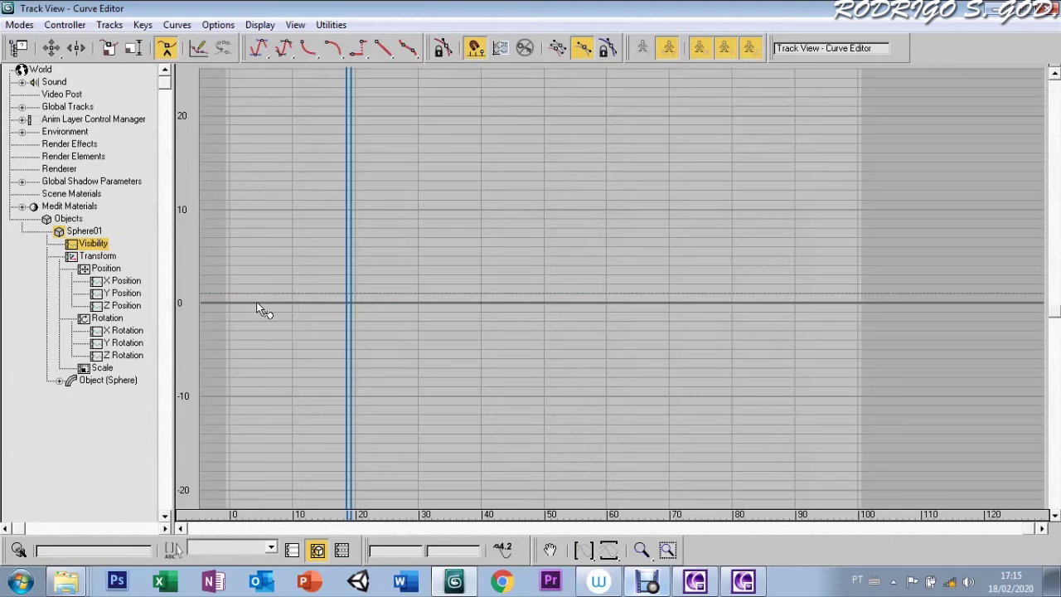
left_click(236, 295)
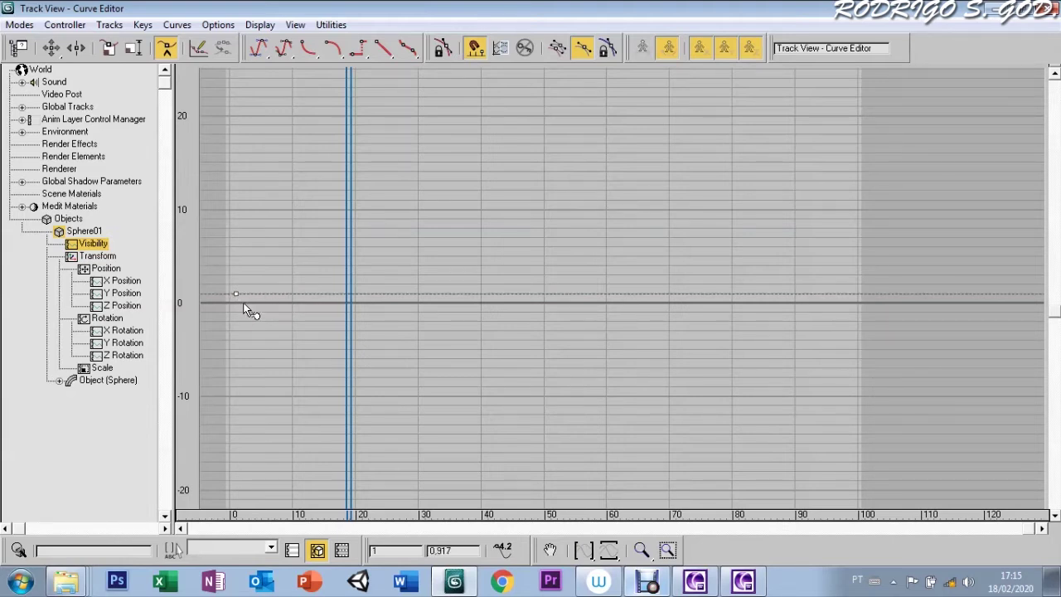
left_click(437, 294)
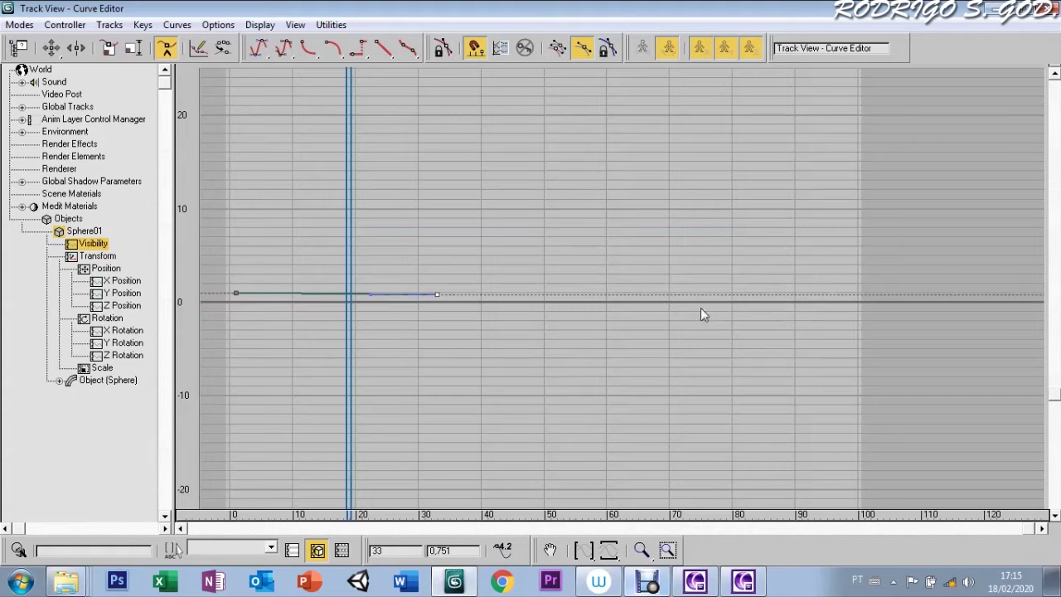
left_click(681, 295)
left_click(856, 296)
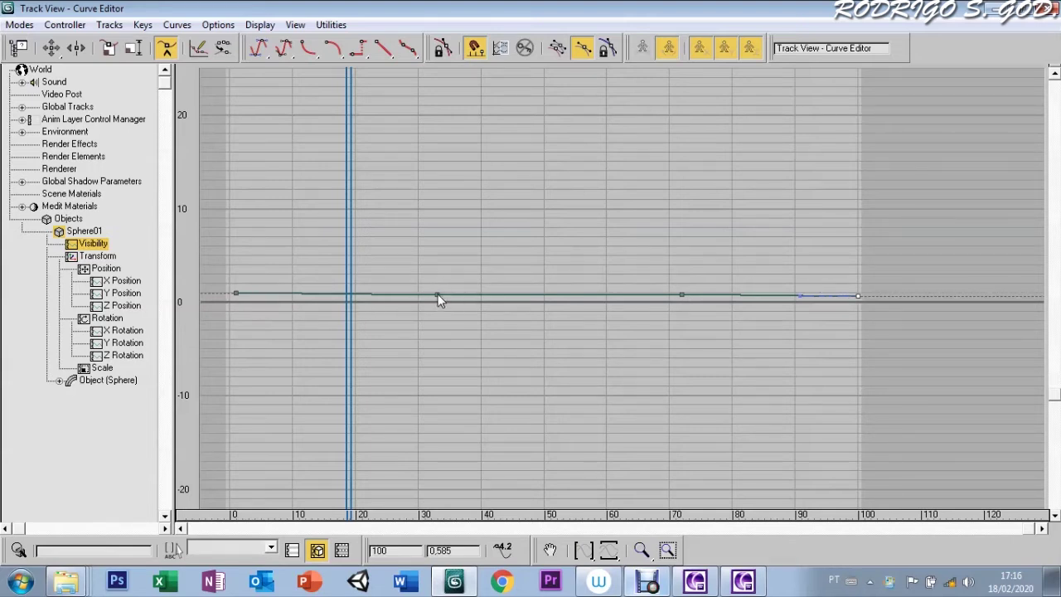
Set the frame 33 Visibility key's value to 0.3
right_click(438, 296)
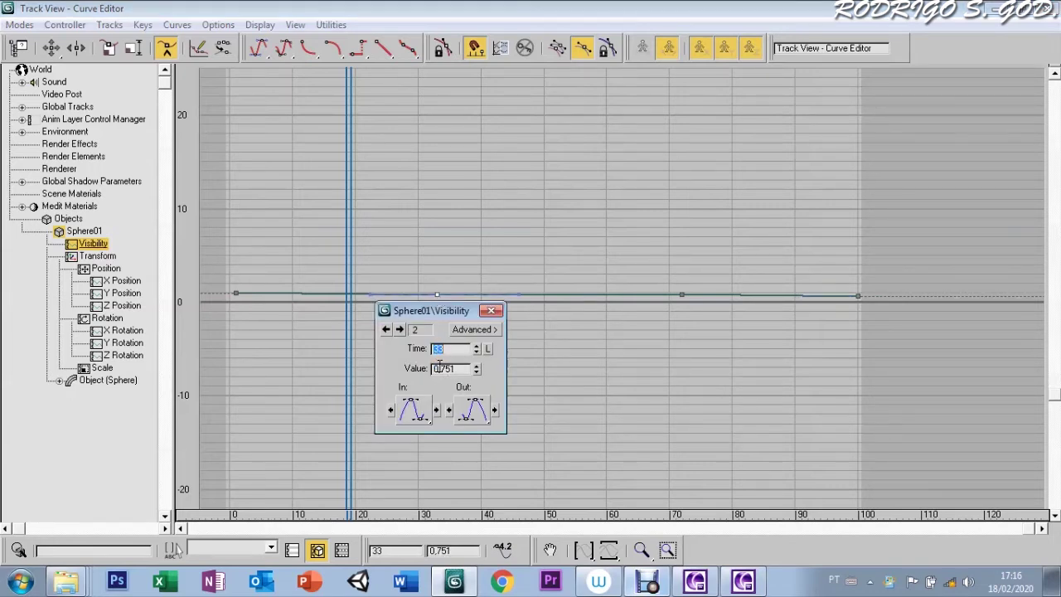
left_click_drag(454, 312, 474, 235)
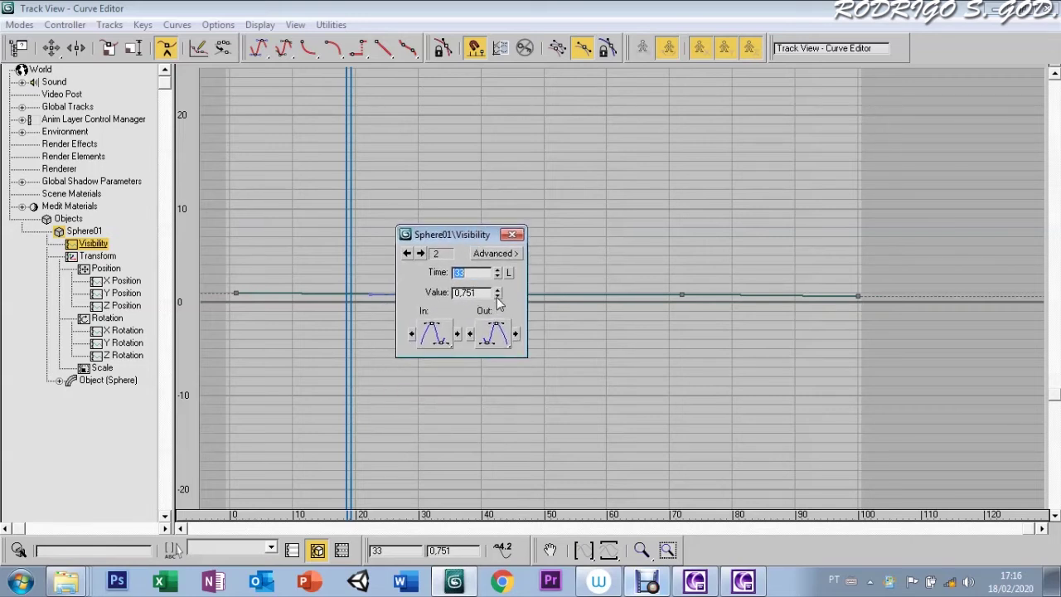
double_click(472, 290)
key("BackSpace")
key("Return")
mouse_move(484, 232)
left_mouse_down()
mouse_move(494, 196)
mouse_move(585, 110)
left_mouse_up()
Set the frame 72 key to 1 and the frame 100 key to 0, then close the Curve Editor
left_click(680, 295)
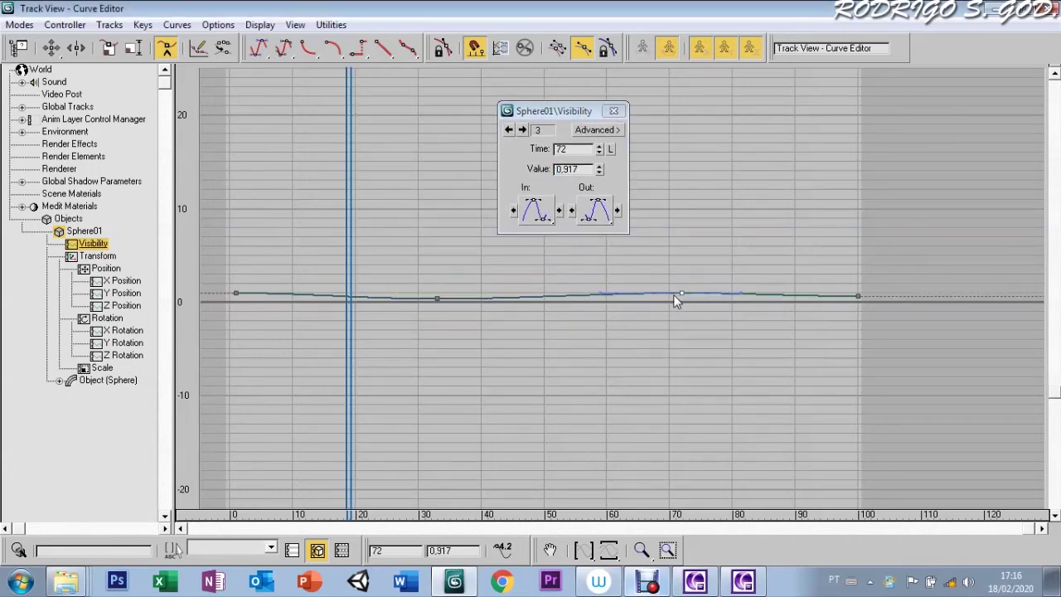
left_click(577, 169)
type("1")
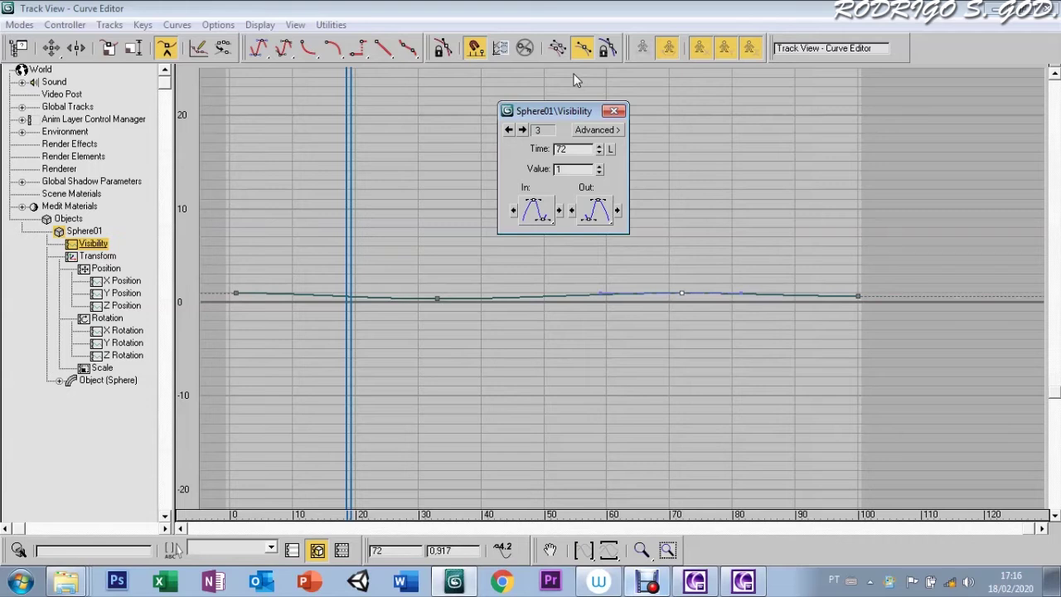
left_click(857, 297)
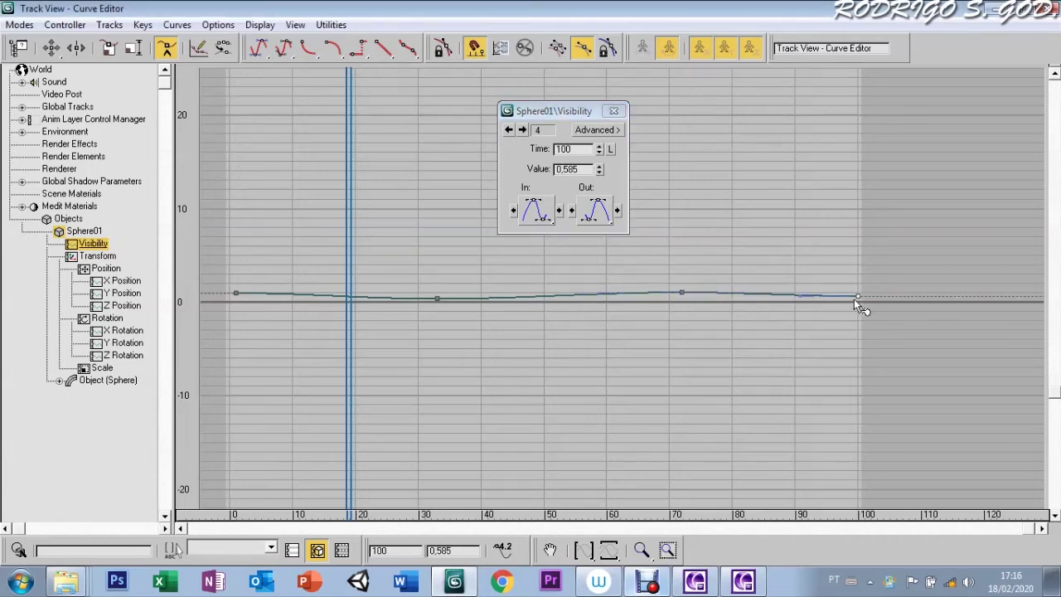
left_click(571, 173)
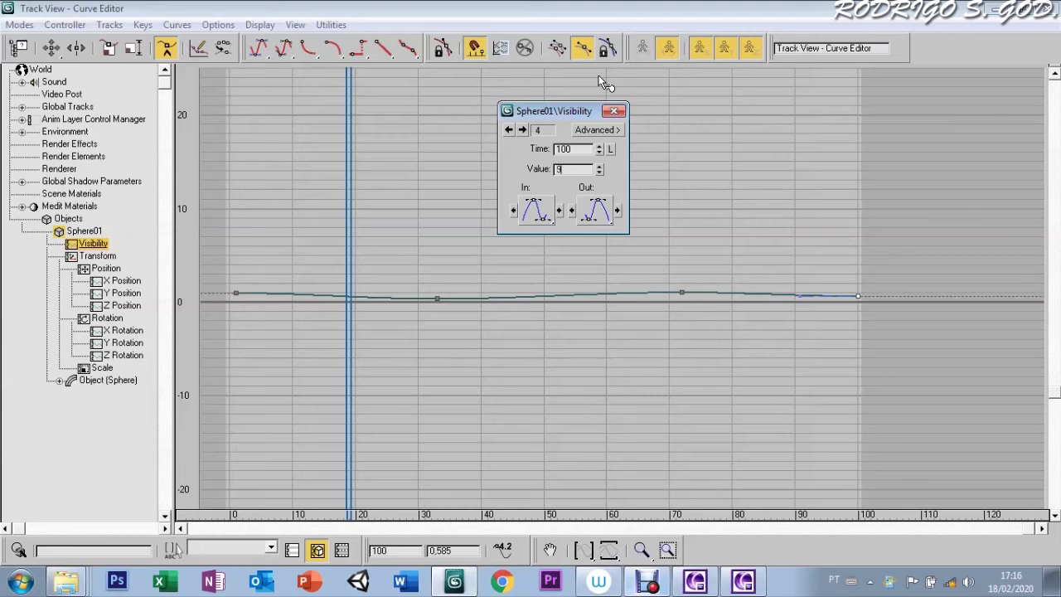
type("0")
key("Return")
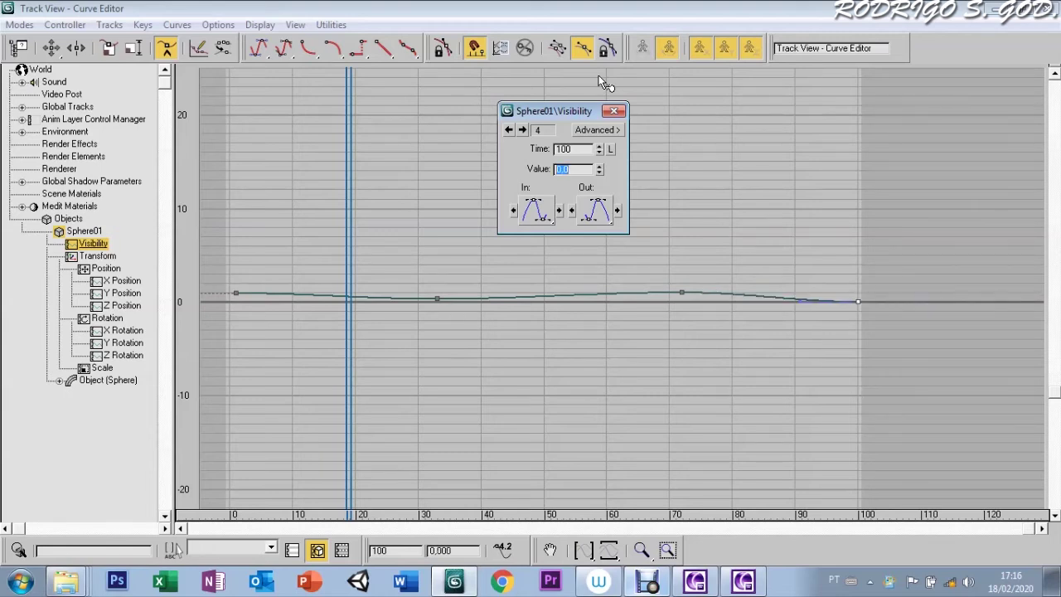
left_click(613, 110)
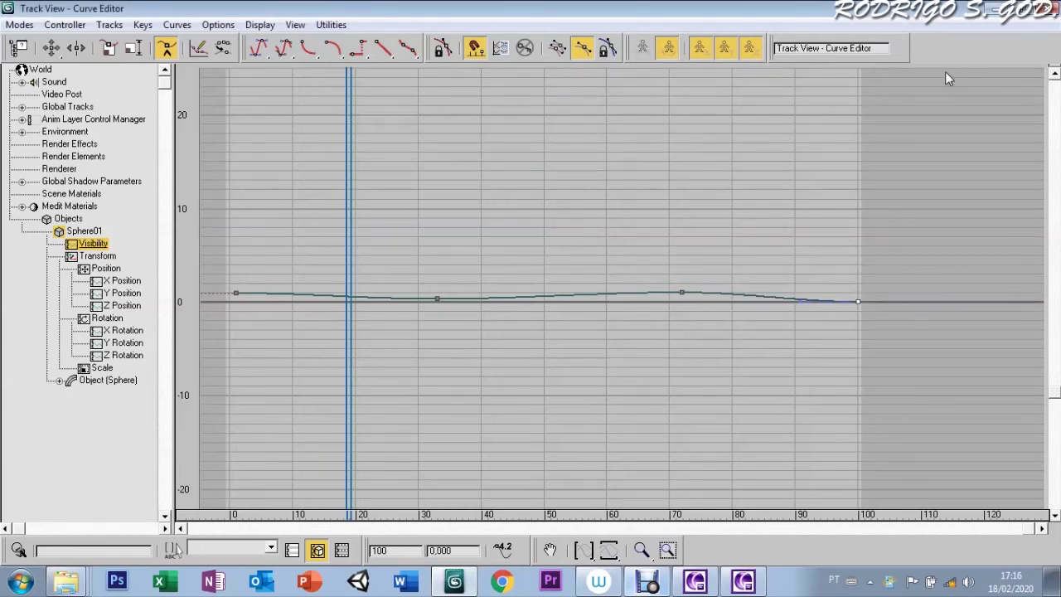
left_click(1041, 17)
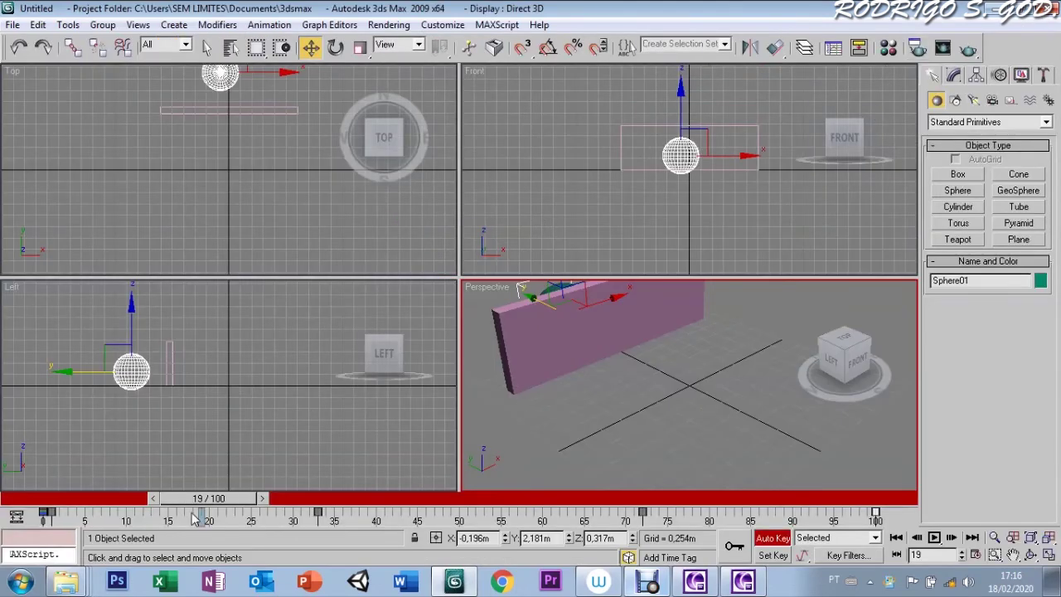
Rewind to frame 0, maximize the Perspective viewport and zoom out to frame the wall and sphere
left_click_drag(207, 498, 19, 498)
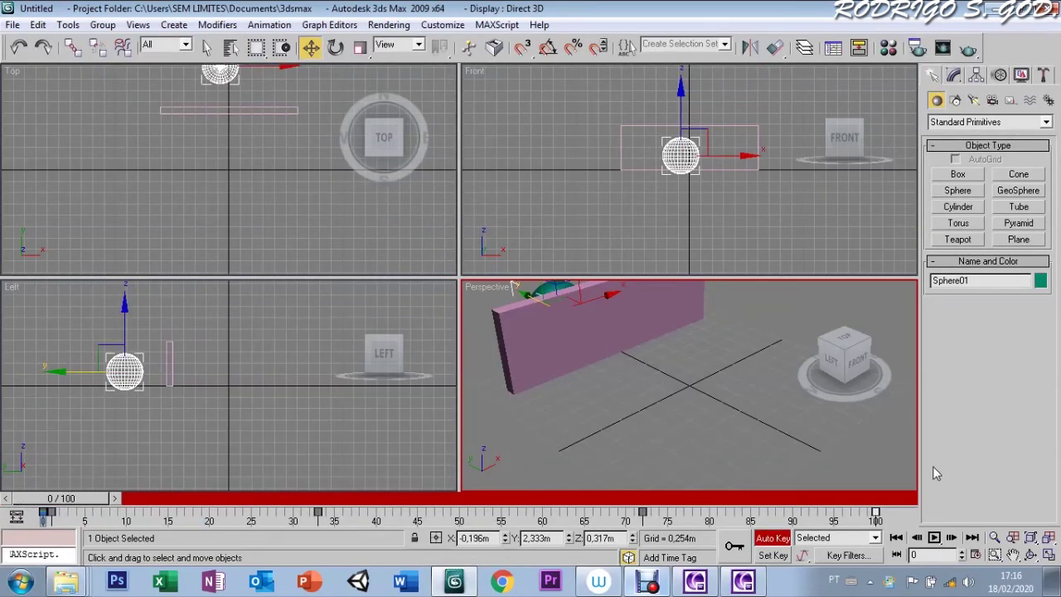
left_click(682, 356)
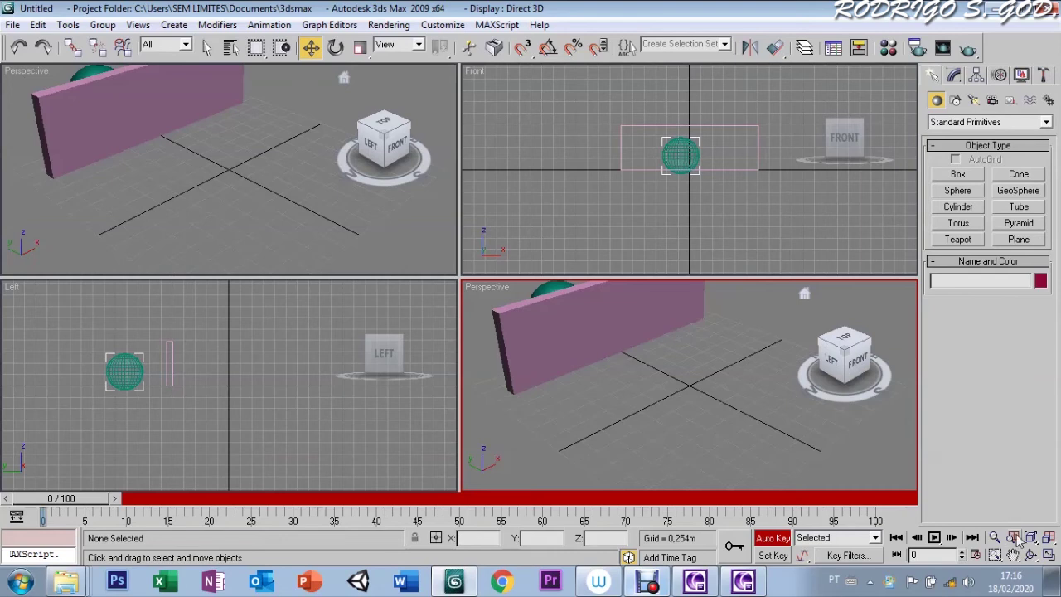
left_click(1048, 557)
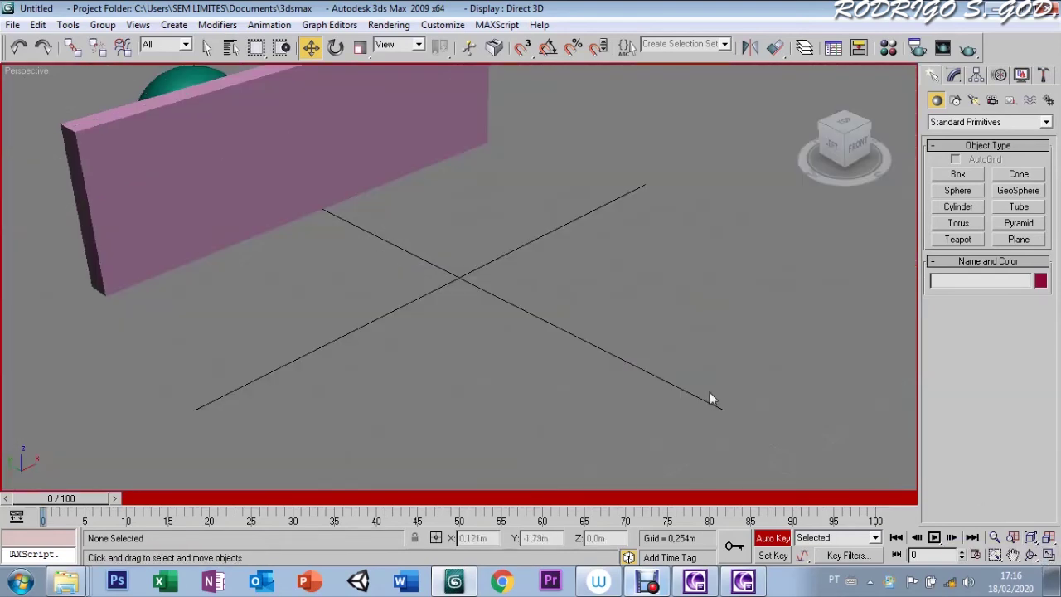
scroll(612, 141, "down", 3)
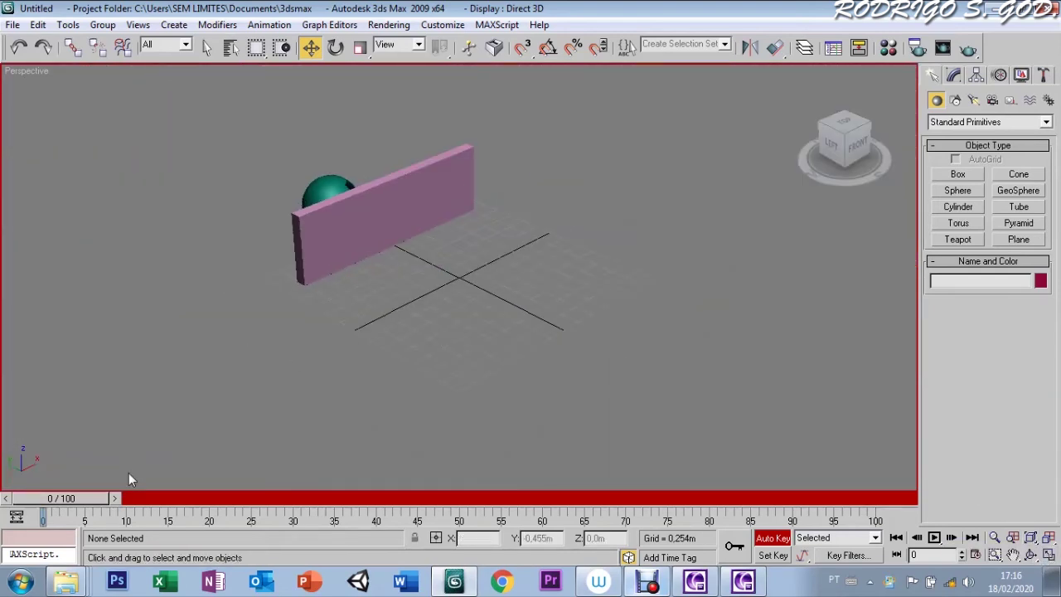
Scrub the timeline to watch the sphere move and fade, selecting it at frame 73
mouse_move(76, 499)
left_mouse_down()
mouse_move(196, 510)
mouse_move(508, 467)
mouse_move(734, 454)
mouse_move(821, 476)
mouse_move(595, 488)
mouse_move(878, 496)
mouse_move(95, 502)
mouse_move(122, 515)
mouse_move(771, 468)
mouse_move(839, 474)
mouse_move(58, 497)
mouse_move(828, 480)
mouse_move(862, 497)
mouse_move(58, 497)
left_mouse_up()
key("w")
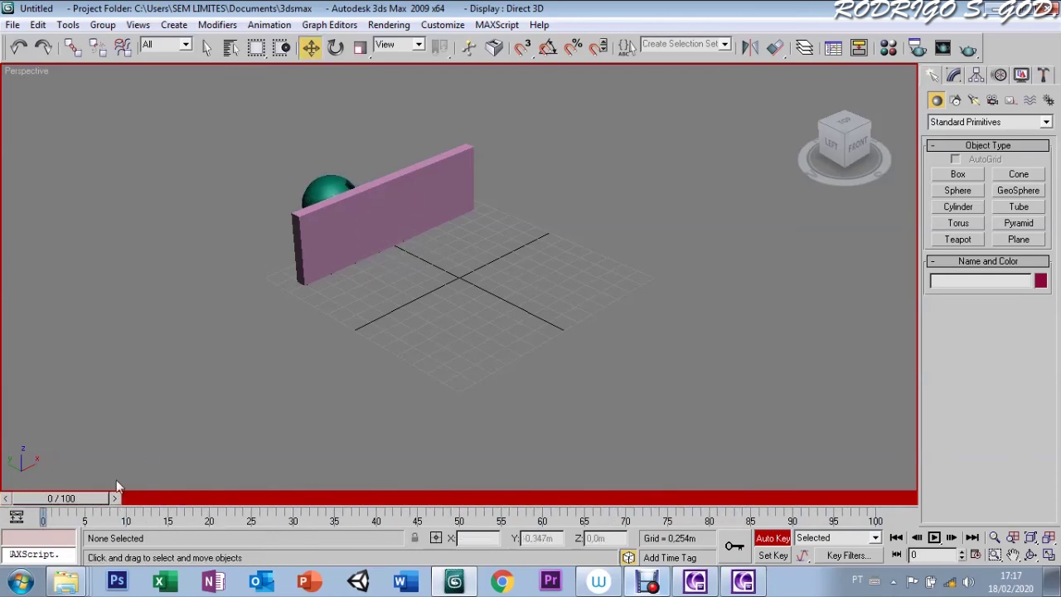
left_click_drag(83, 497, 662, 464)
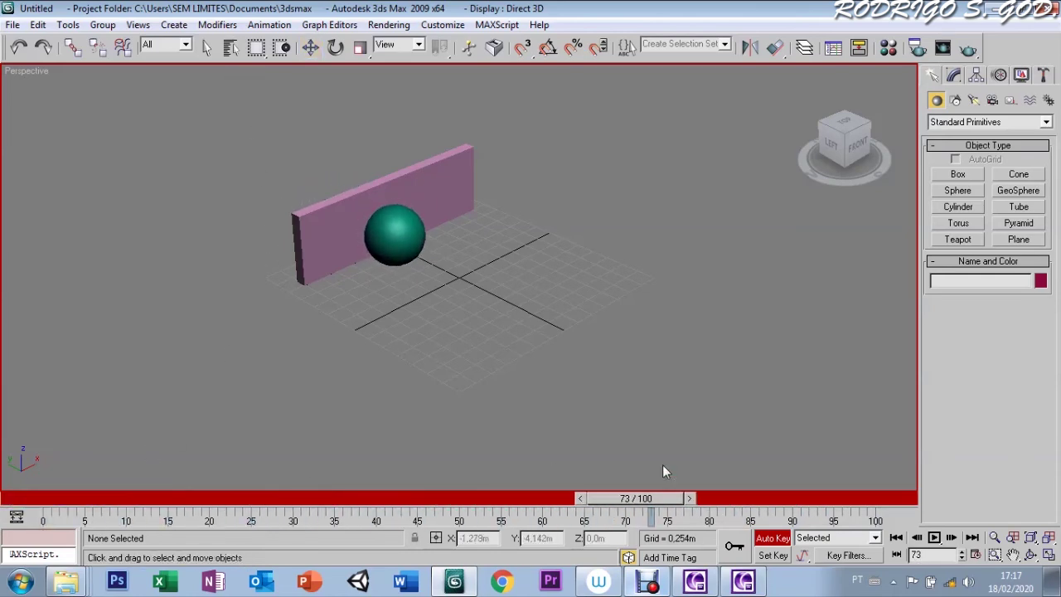
left_click(395, 238)
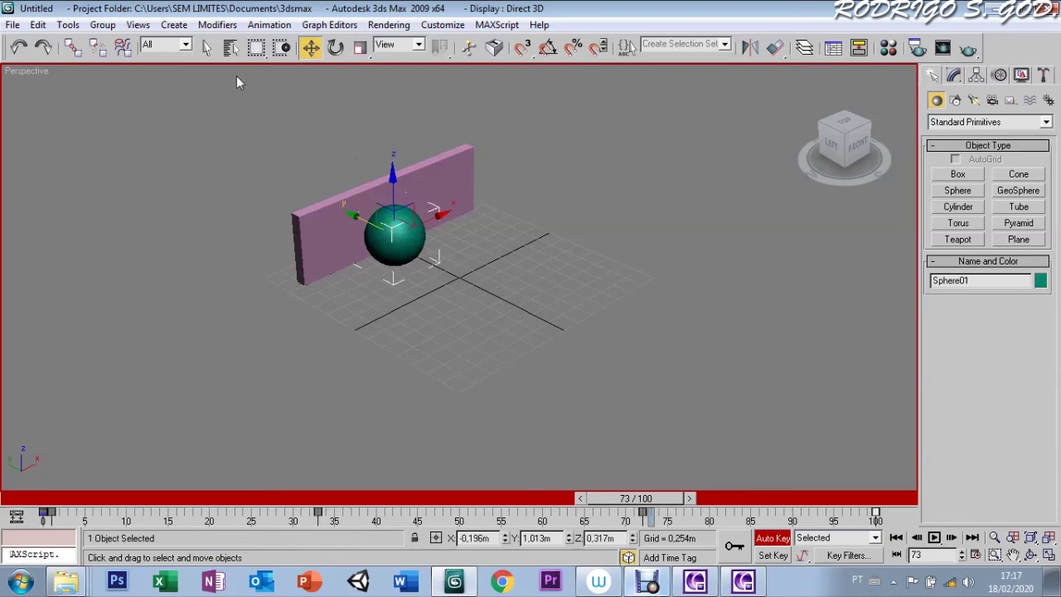
left_click(325, 25)
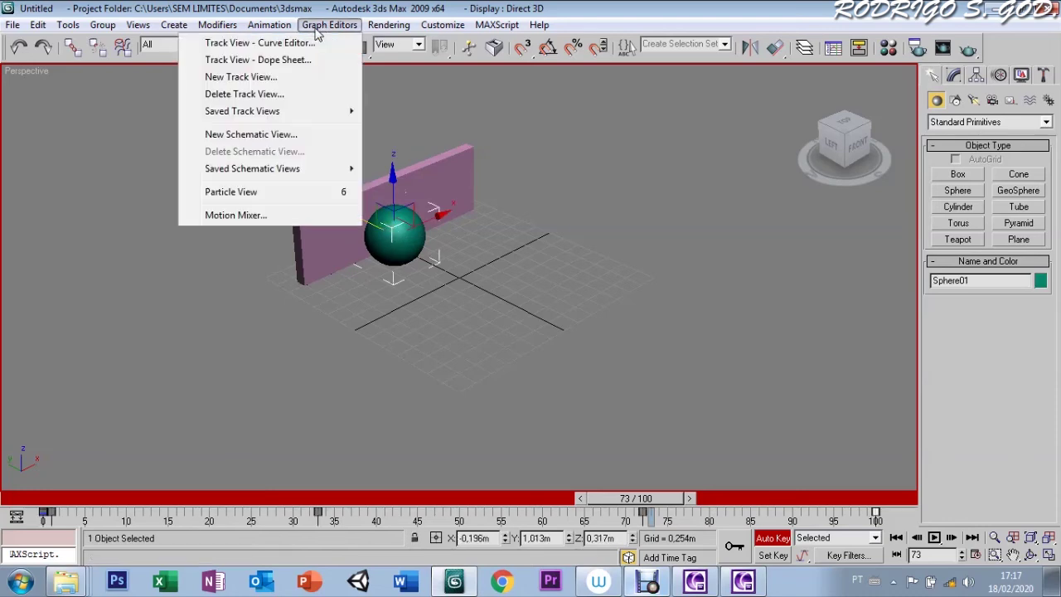
left_click(279, 48)
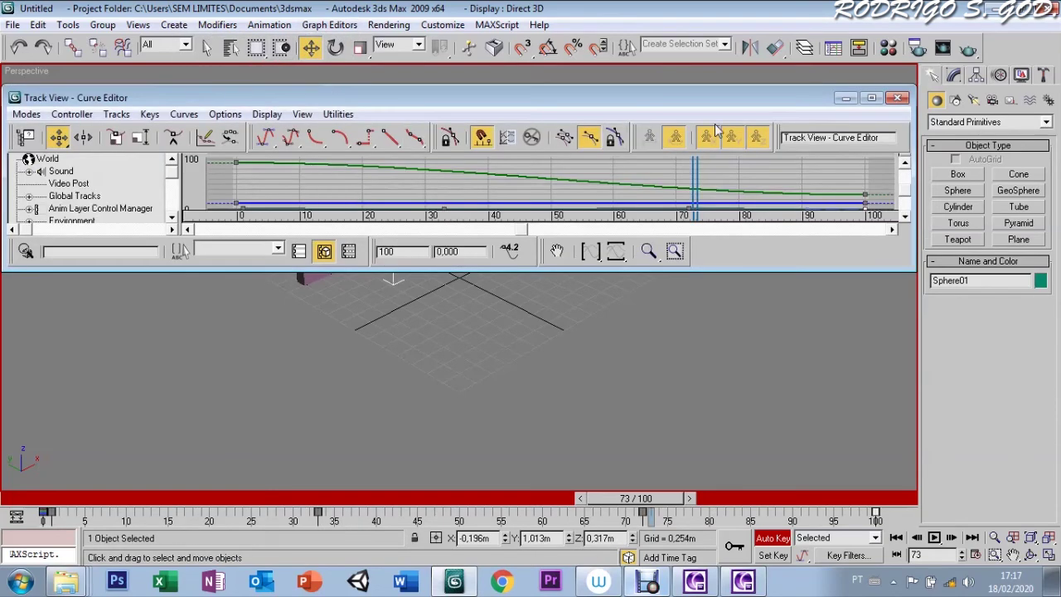
left_click(871, 98)
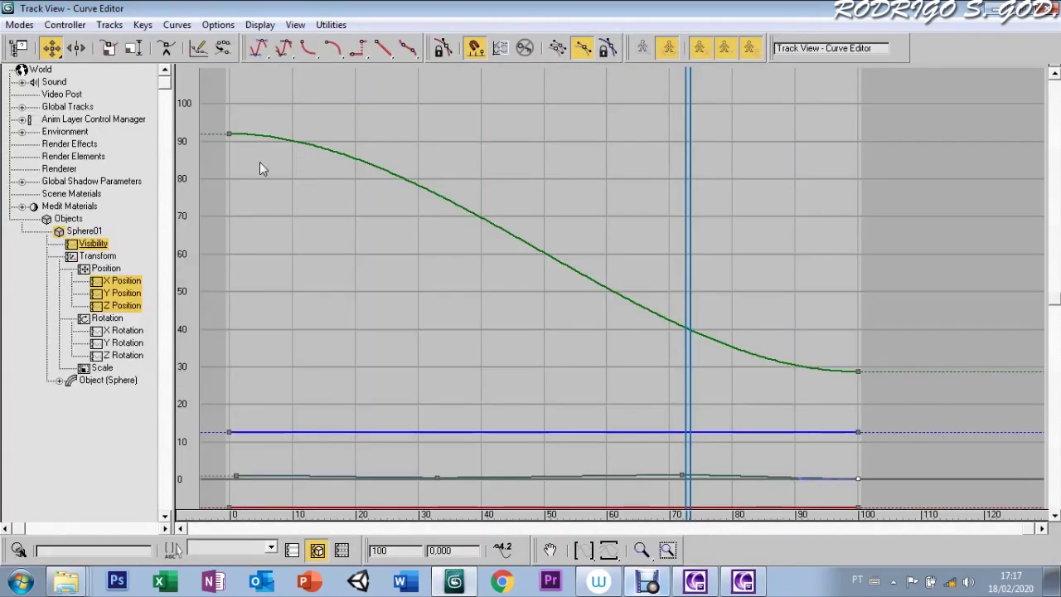
left_click(77, 233)
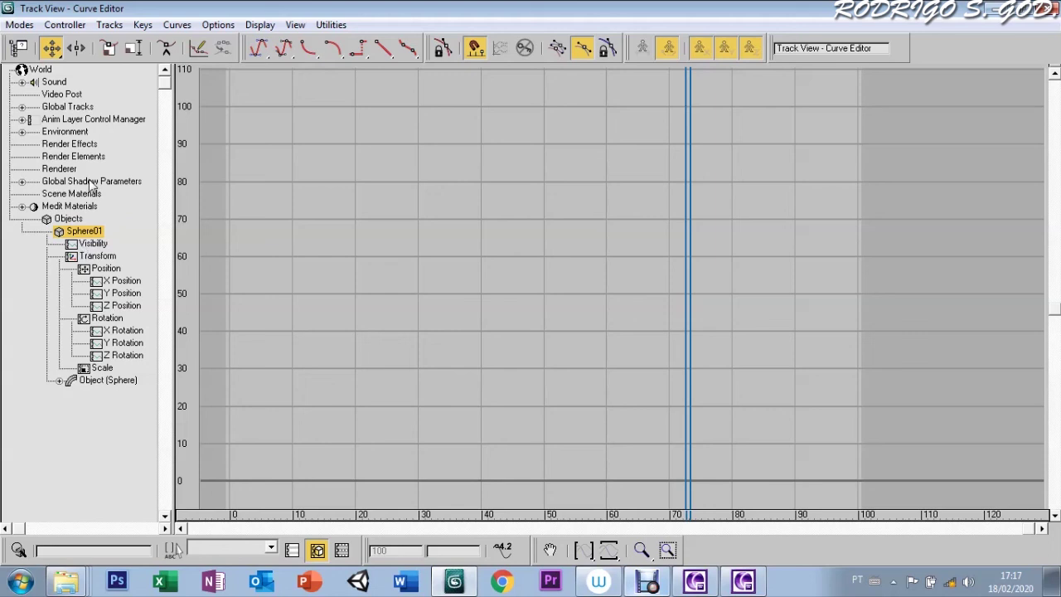
left_click(110, 25)
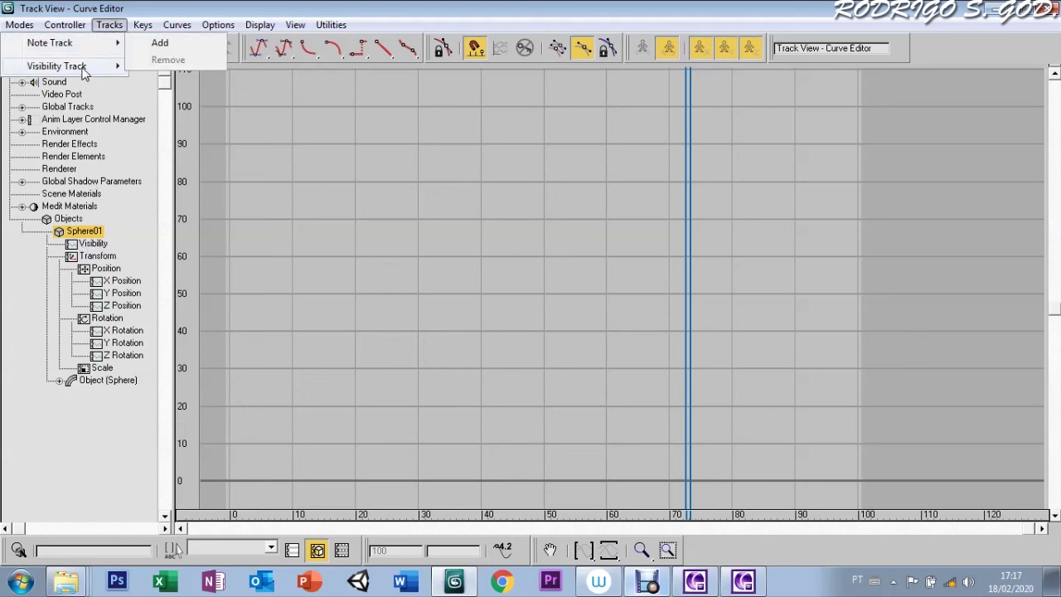
mouse_move(56, 66)
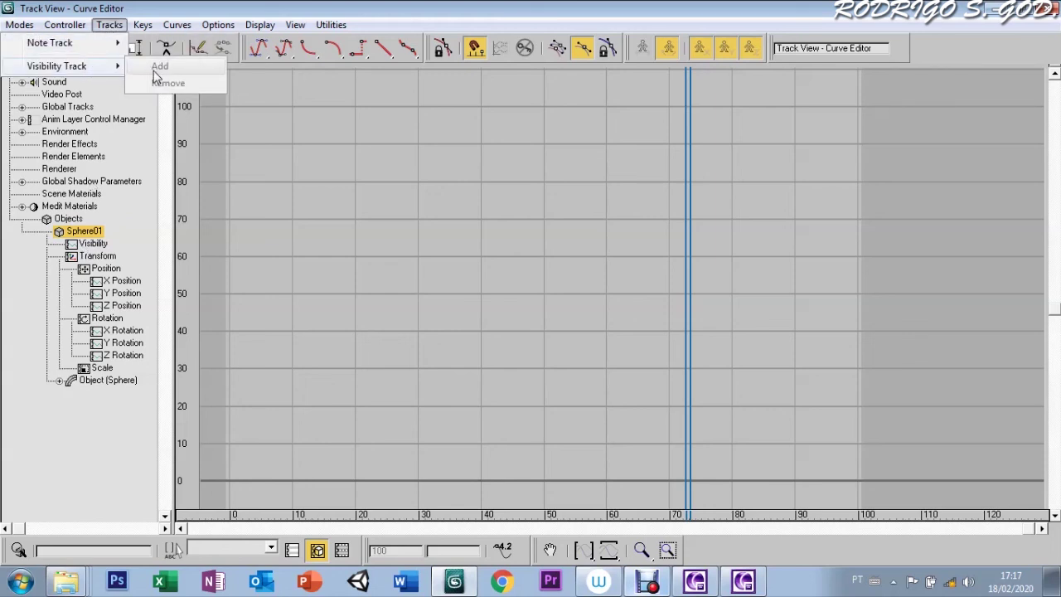
left_click(91, 245)
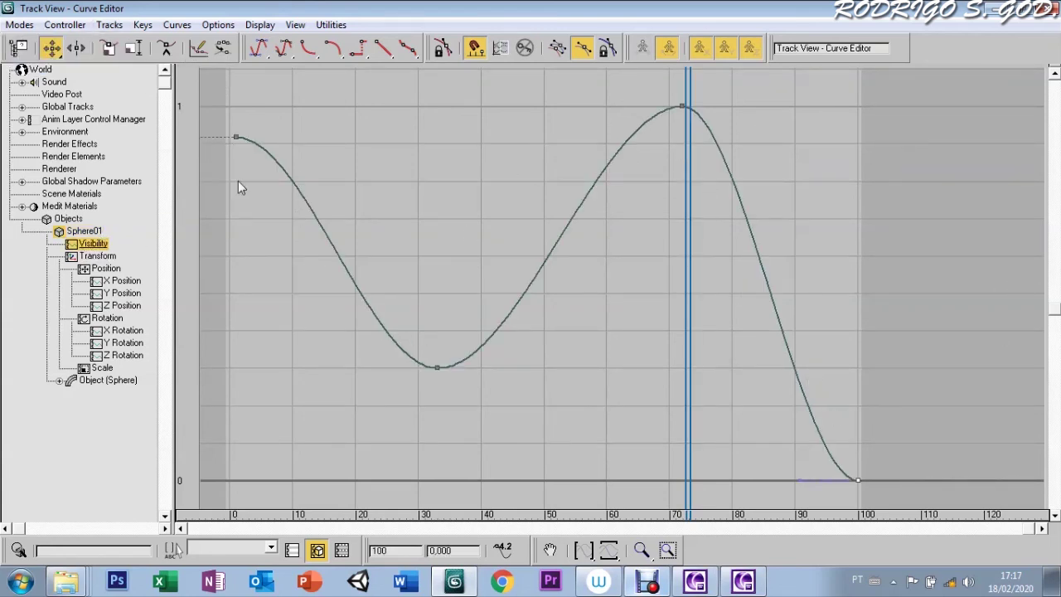
left_click(1047, 12)
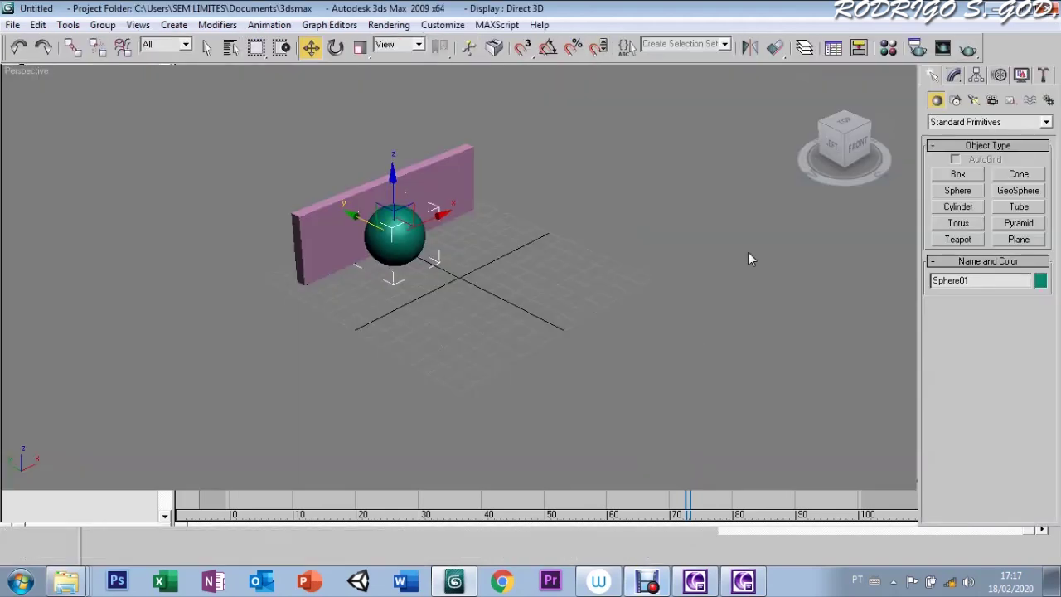